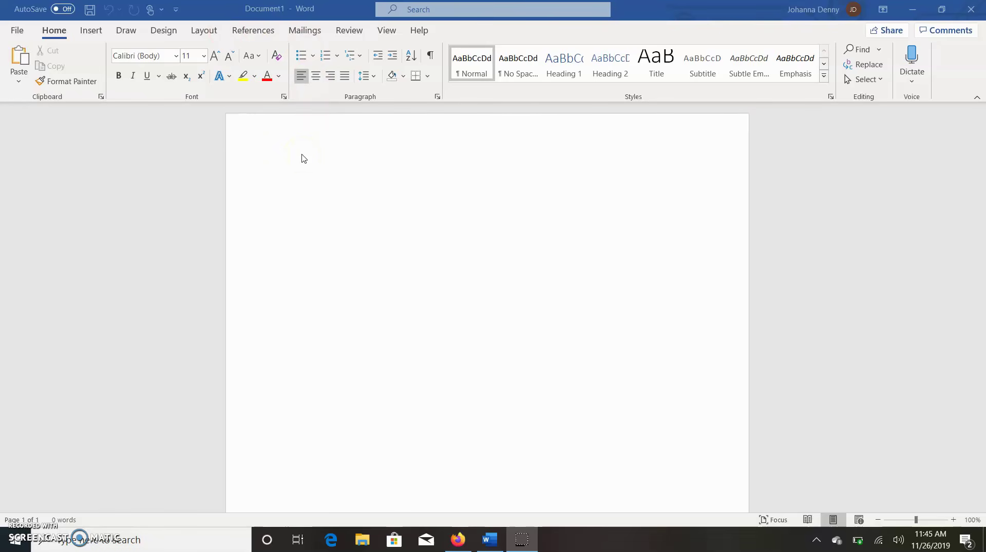
Show the Customize Quick Access Toolbar menu with Automatically Save, Save, Undo, Redo and Touch/Mouse Mode checked.
{"action": "left_click", "coordinate": [214, 77]}
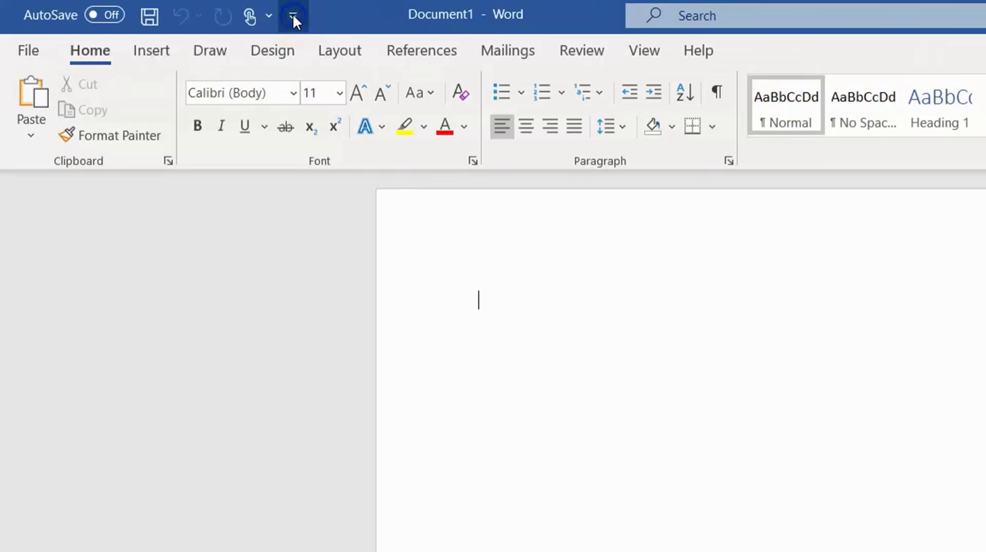
Dismiss the Quick Access Toolbar customization list unchanged, returning to the blank Document1.
{"action": "left_click", "coordinate": [176, 9]}
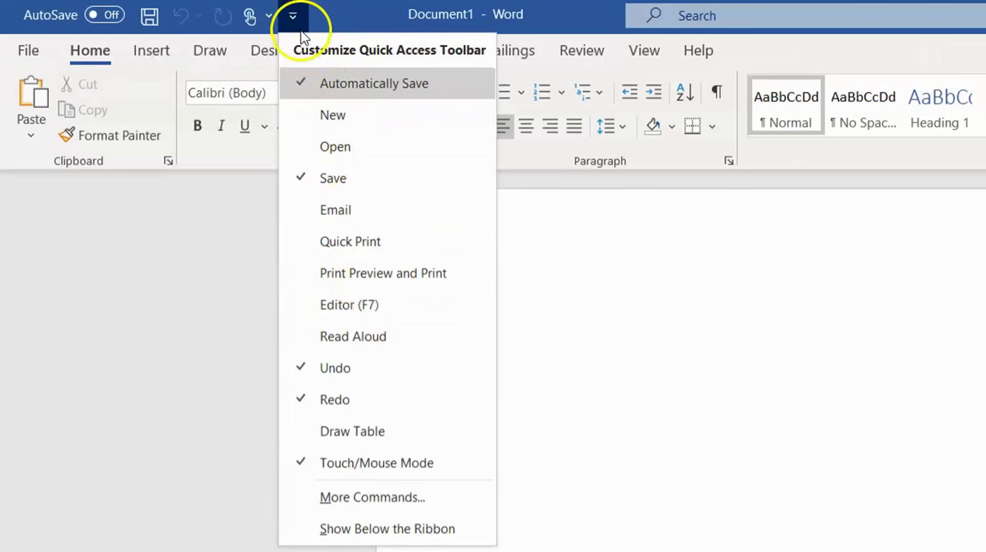
{"action": "left_click", "coordinate": [298, 21]}
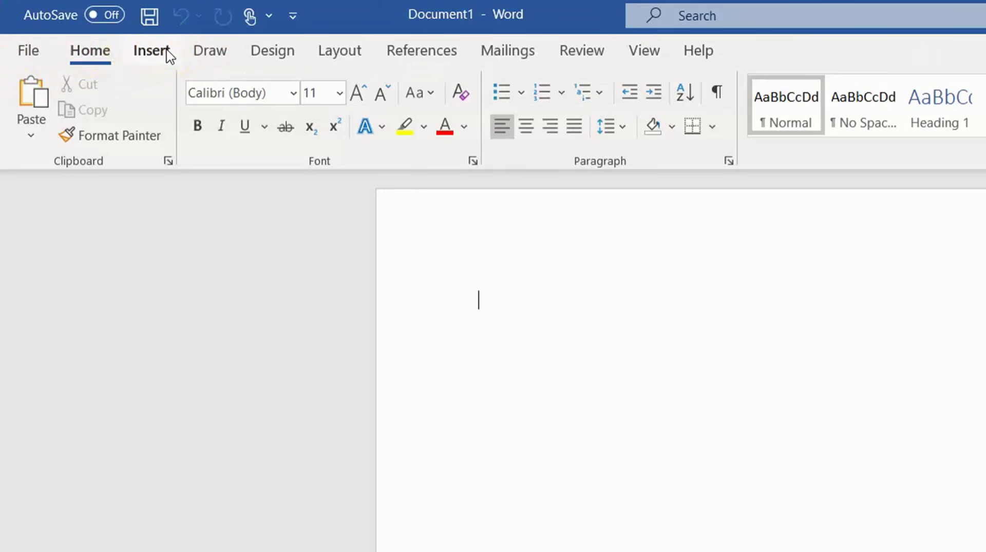
{"action": "left_click", "coordinate": [31, 51]}
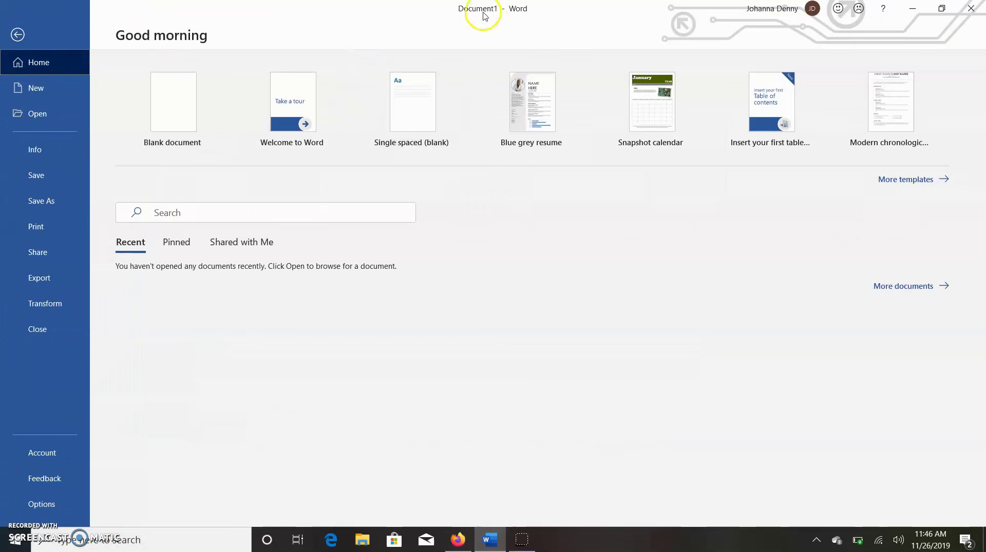
{"action": "left_click", "coordinate": [16, 34]}
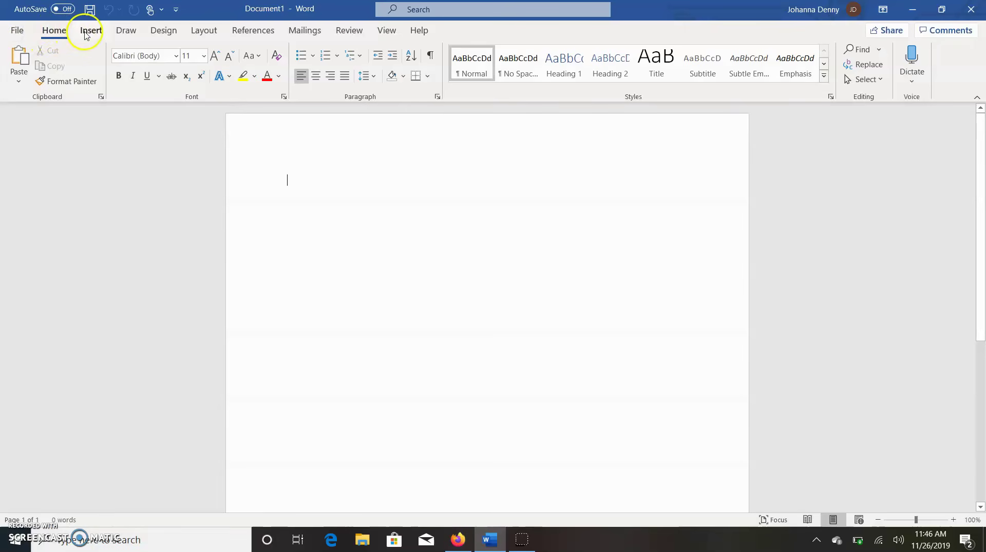
{"action": "left_click", "coordinate": [174, 32]}
{"action": "left_click", "coordinate": [92, 32]}
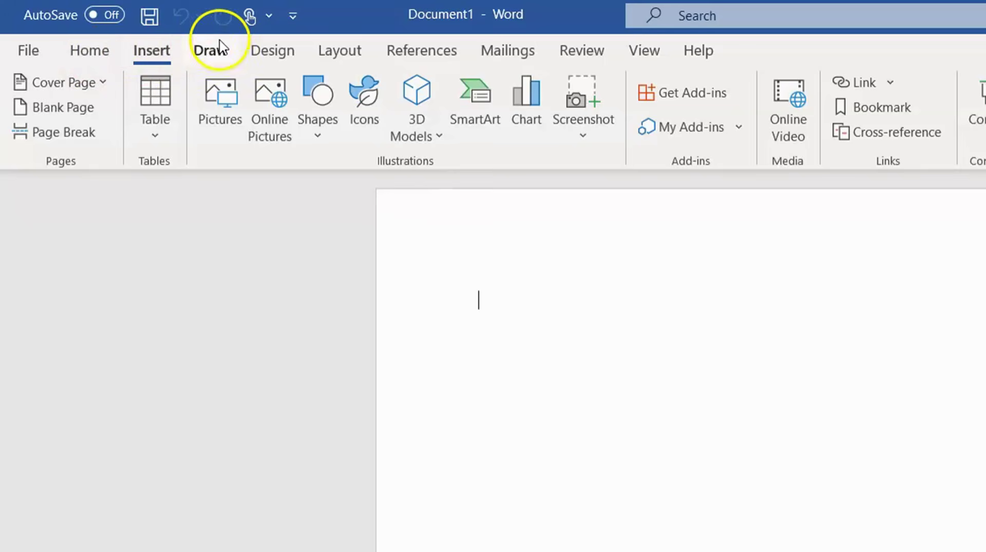
{"action": "left_click", "coordinate": [277, 54]}
{"action": "left_click", "coordinate": [343, 52]}
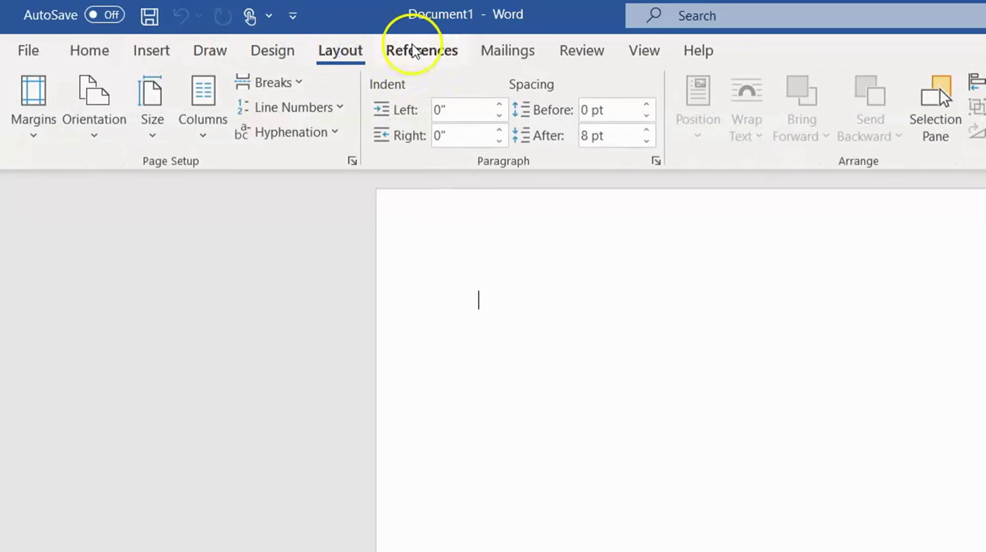
{"action": "left_click", "coordinate": [421, 50]}
{"action": "left_click", "coordinate": [507, 52]}
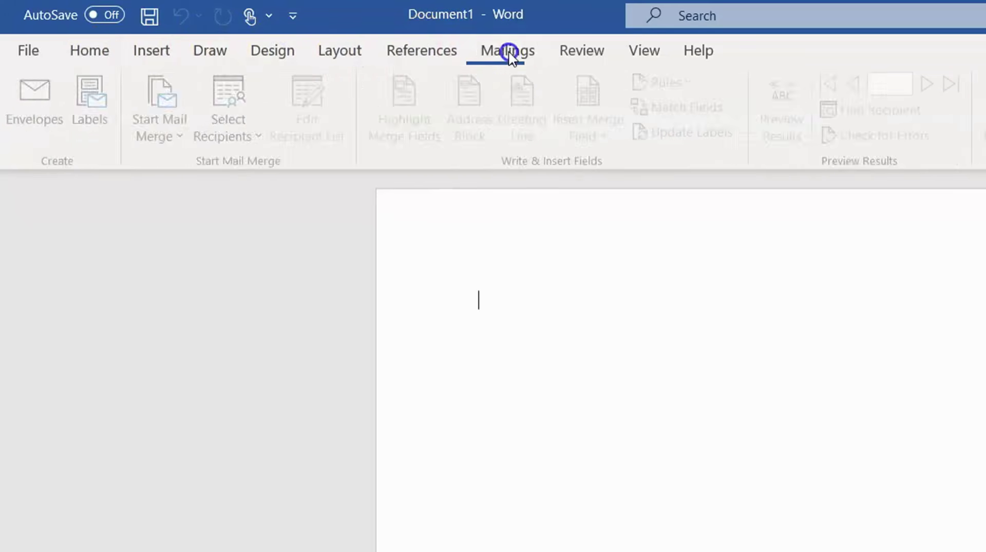
{"action": "left_click", "coordinate": [586, 53]}
{"action": "left_click", "coordinate": [643, 50]}
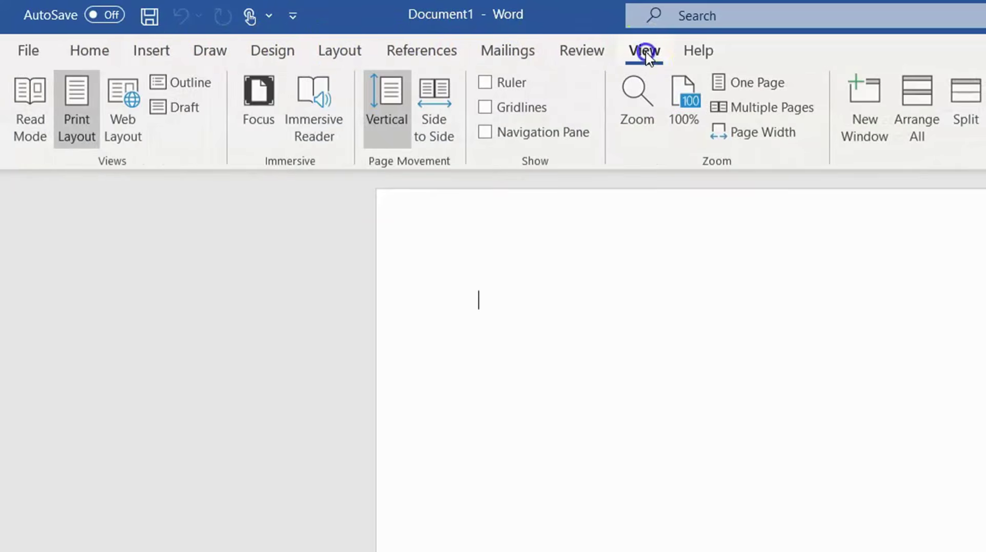
{"action": "left_click", "coordinate": [700, 50]}
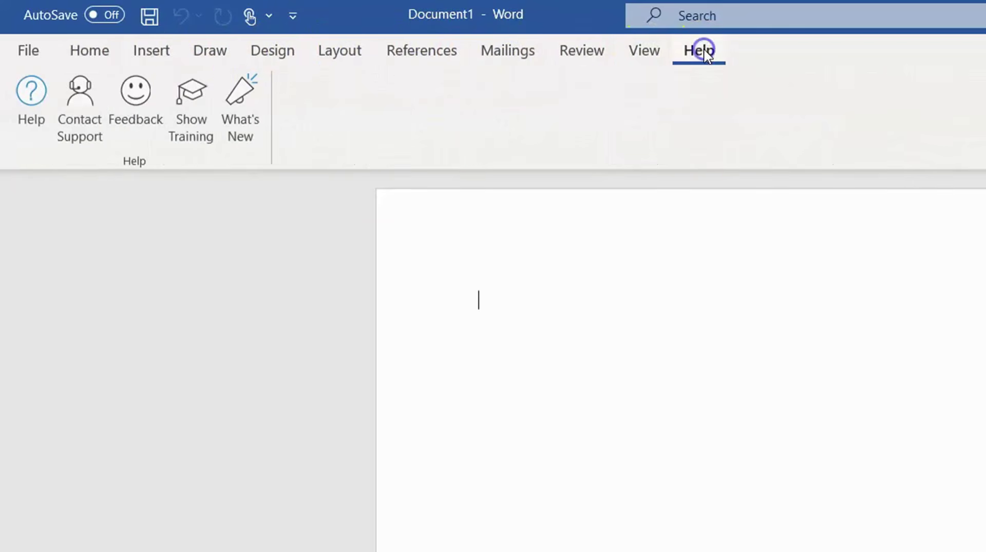
{"action": "left_click", "coordinate": [100, 49]}
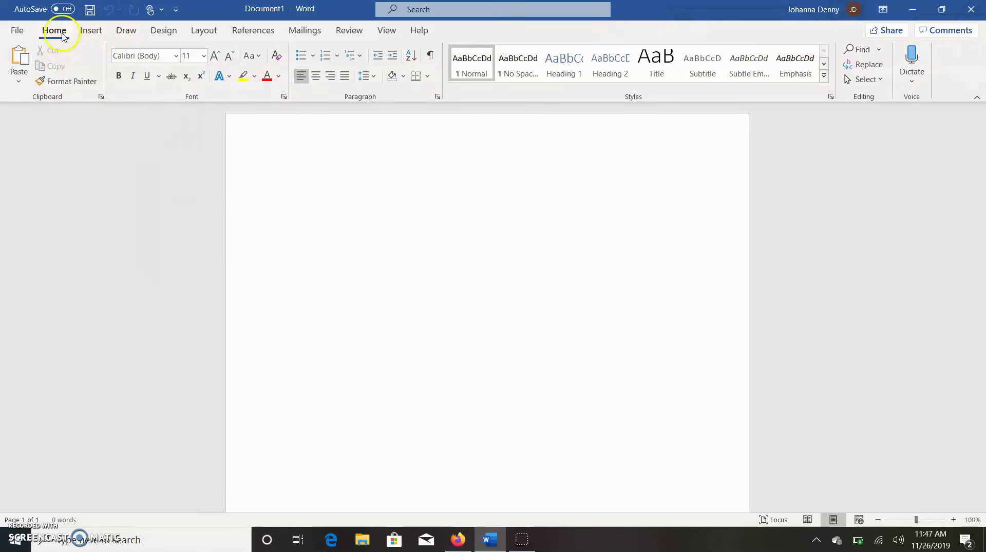
{"action": "left_click", "coordinate": [177, 9]}
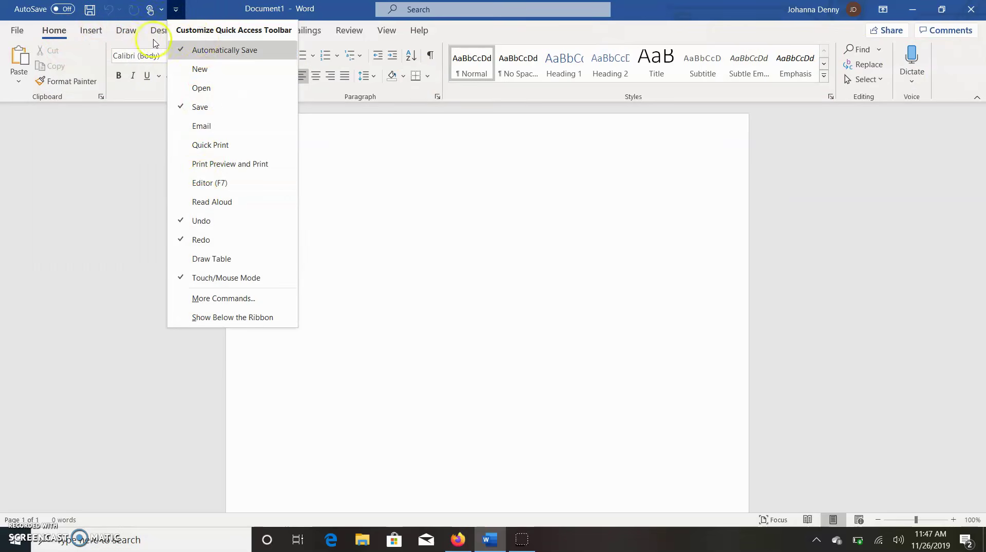
{"action": "left_click", "coordinate": [91, 30]}
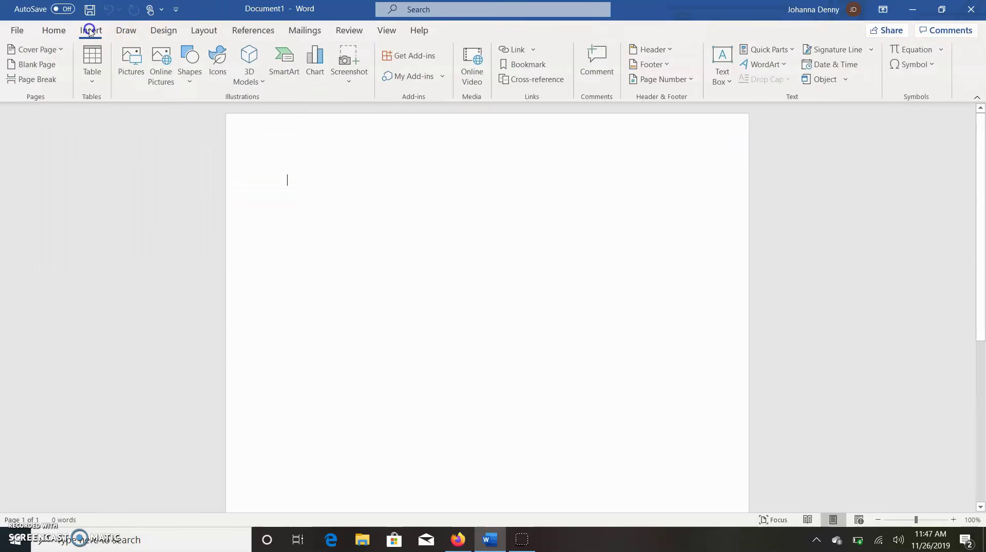
{"action": "left_click", "coordinate": [124, 31]}
{"action": "left_click", "coordinate": [162, 30]}
{"action": "left_click", "coordinate": [203, 31]}
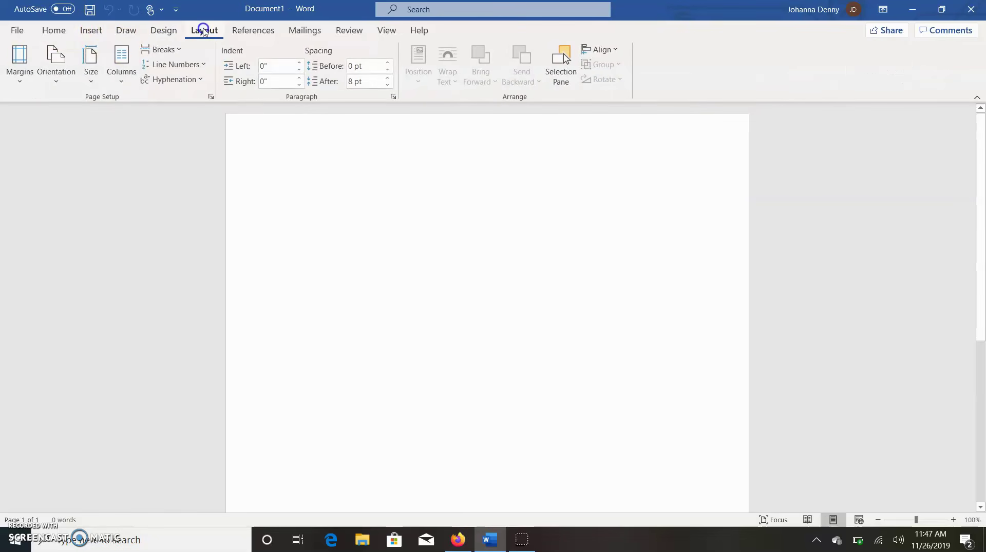
{"action": "left_click", "coordinate": [54, 31]}
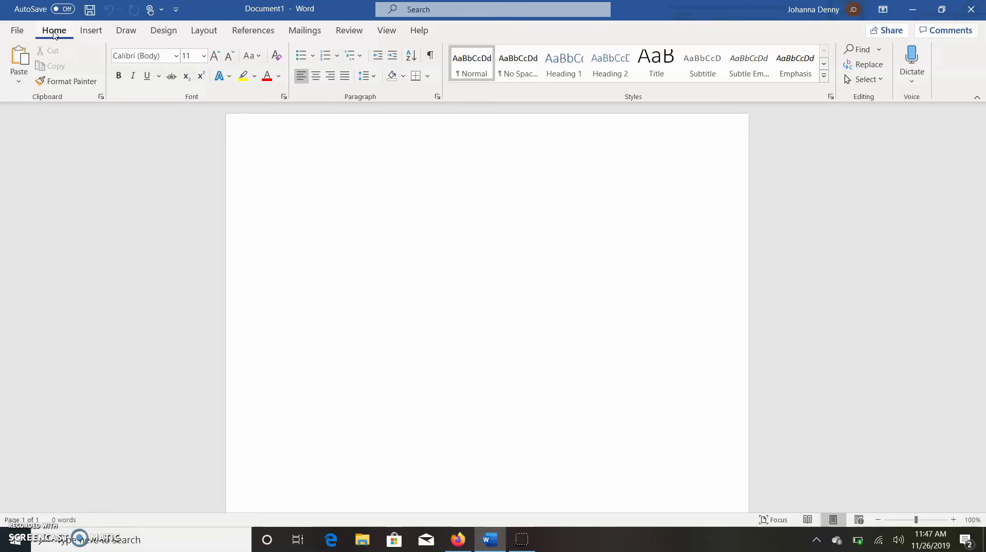
{"action": "left_click", "coordinate": [54, 31]}
{"action": "left_click", "coordinate": [54, 31]}
{"action": "left_click", "coordinate": [54, 31]}
{"action": "left_click", "coordinate": [178, 10]}
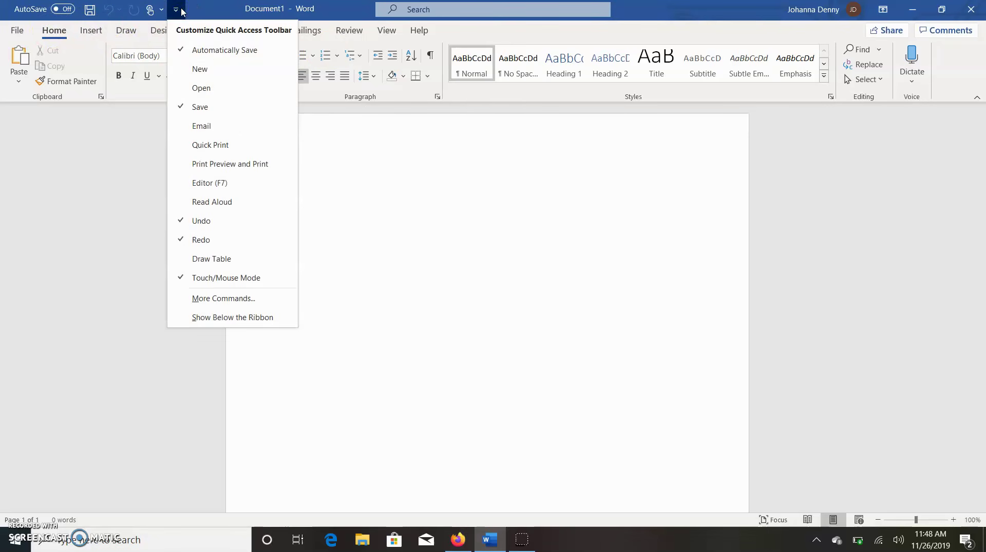
{"action": "left_click", "coordinate": [181, 9]}
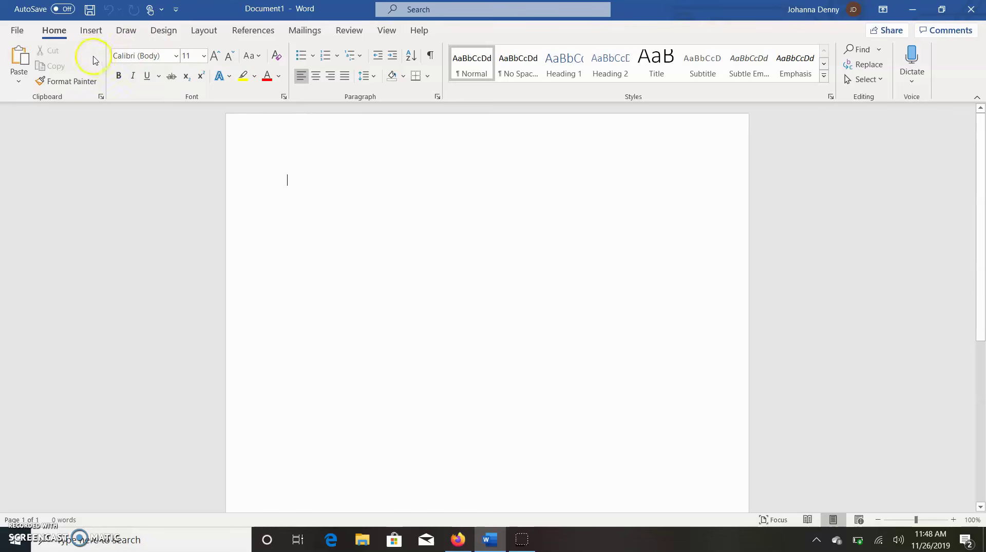
{"action": "left_click", "coordinate": [95, 29]}
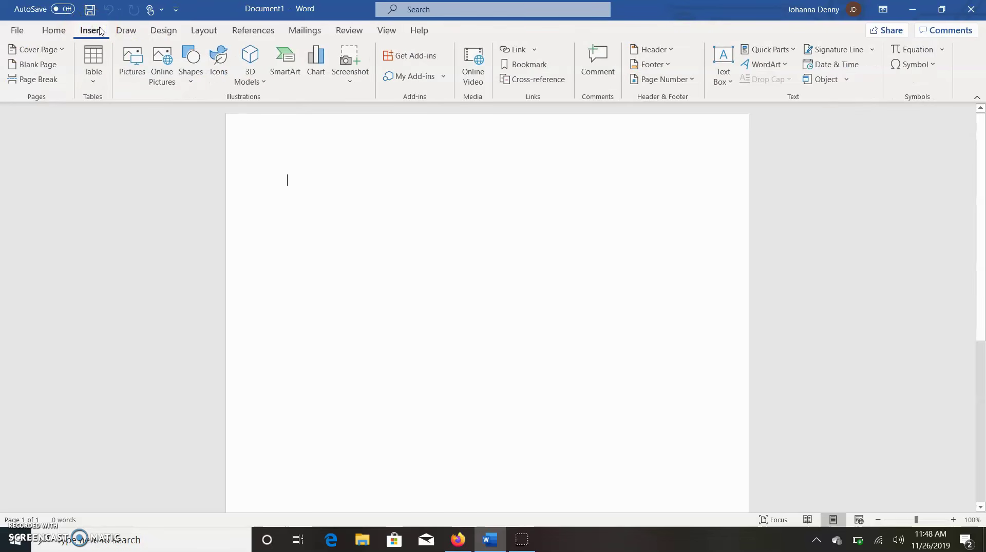
{"action": "left_click", "coordinate": [130, 29]}
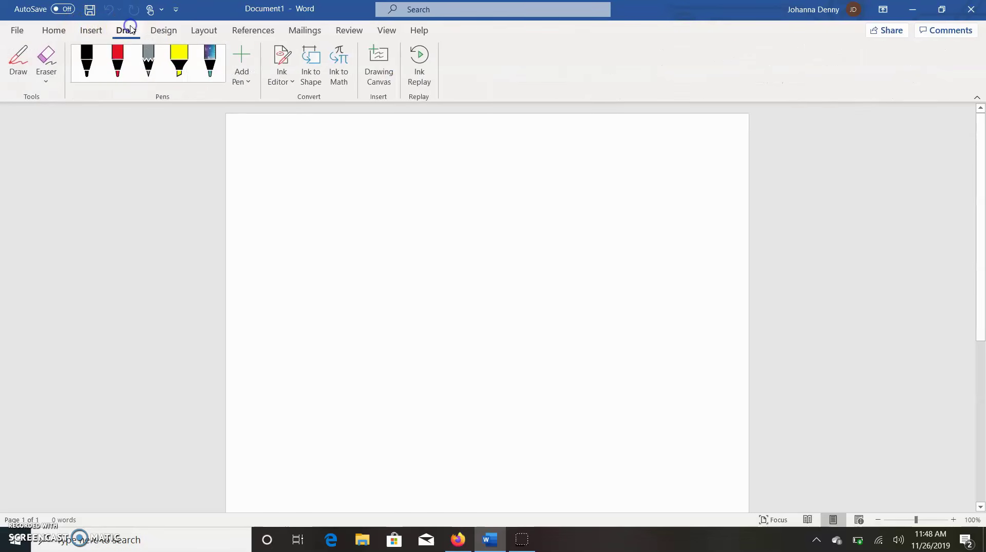
{"action": "left_click", "coordinate": [165, 29]}
{"action": "left_click", "coordinate": [204, 28]}
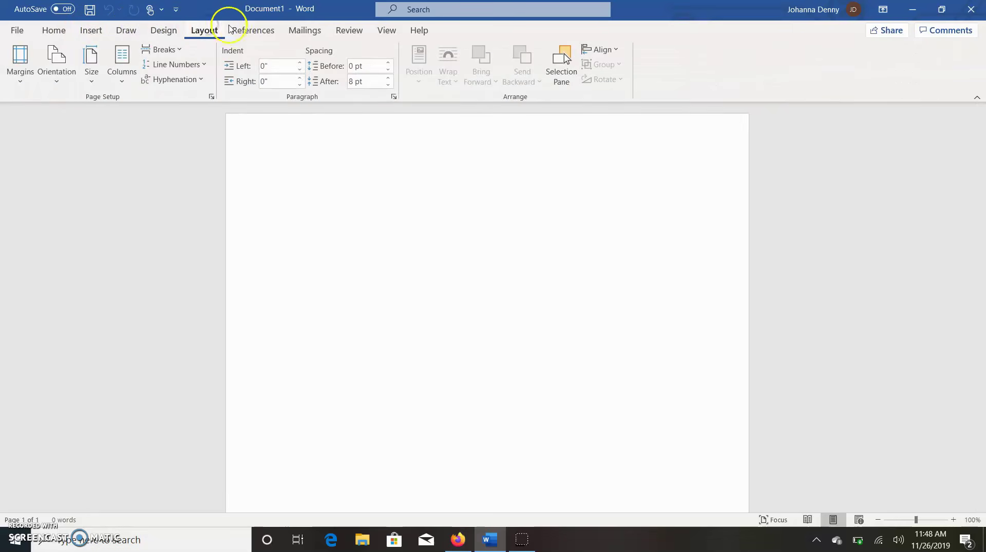
{"action": "left_click", "coordinate": [251, 29]}
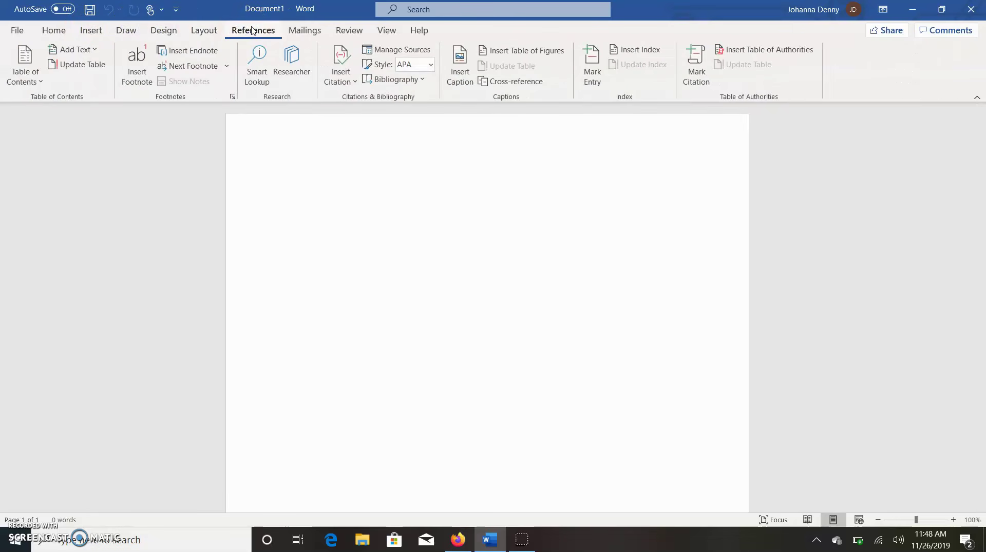
{"action": "left_click", "coordinate": [303, 29]}
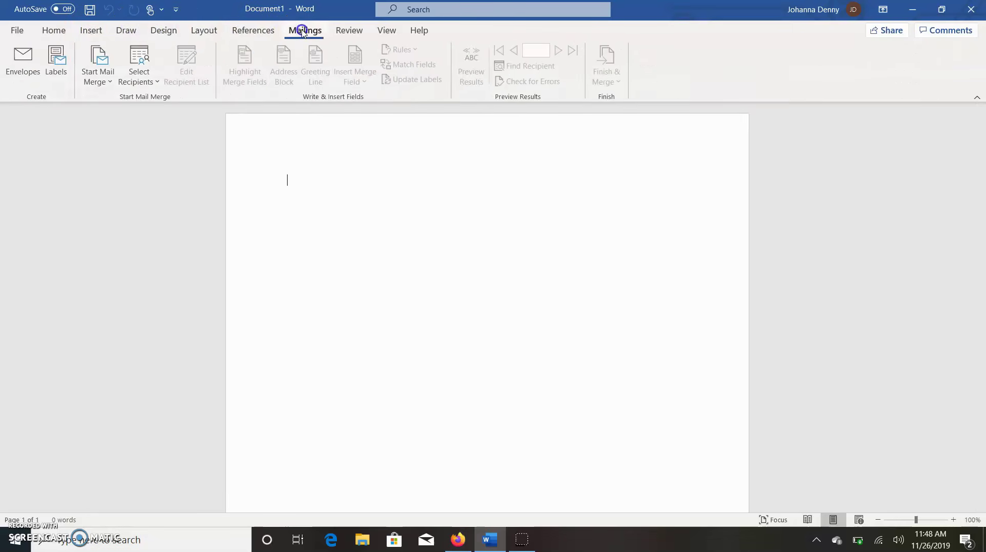
{"action": "left_click", "coordinate": [353, 29]}
{"action": "left_click", "coordinate": [383, 32]}
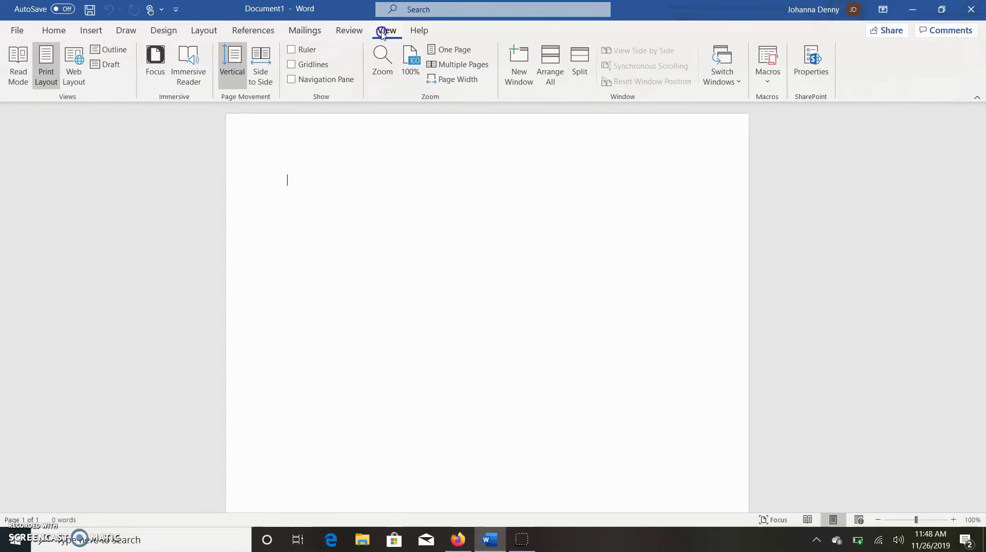
{"action": "left_click", "coordinate": [55, 31]}
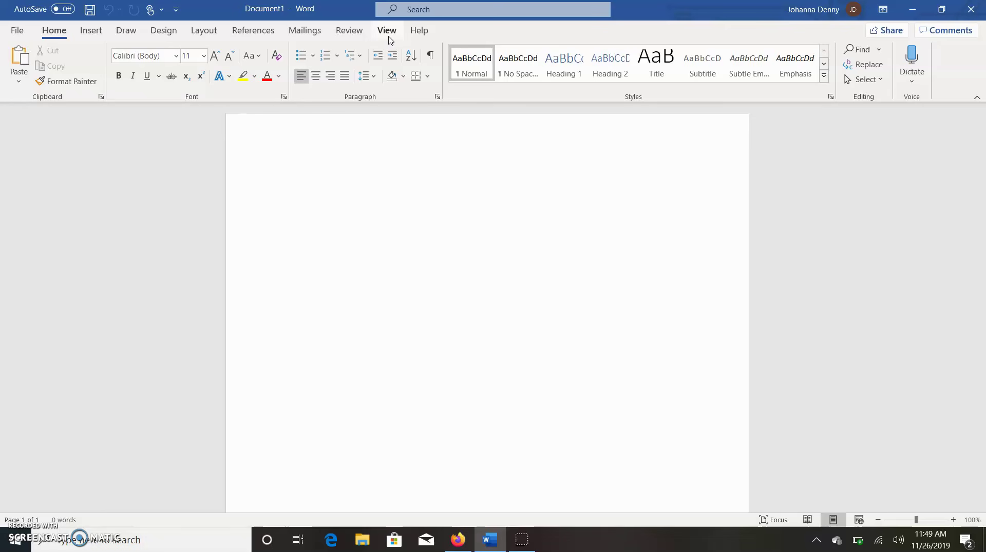
{"action": "left_click", "coordinate": [263, 46]}
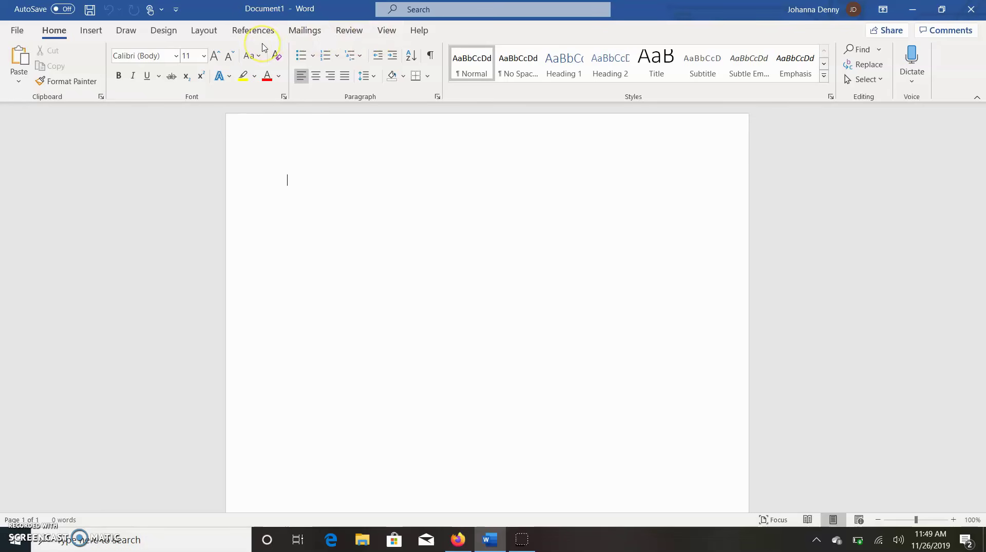